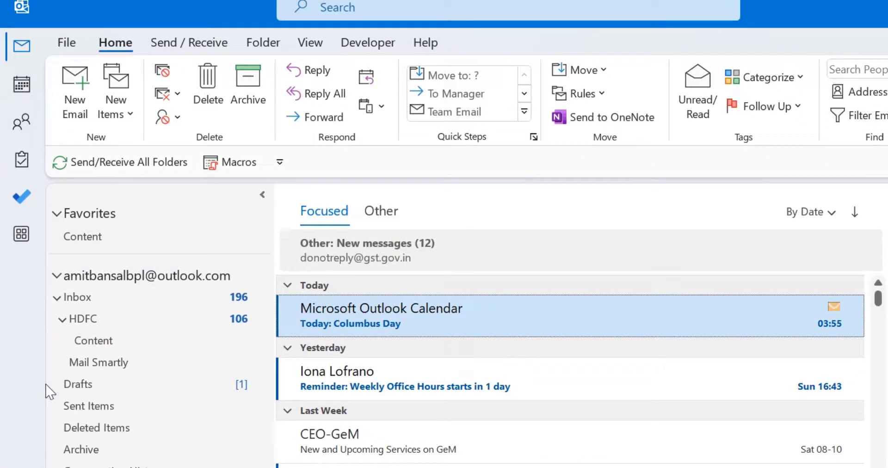
Open the Project Report message from the Drafts folder and bring up its delayed delivery settings.
left_click(102, 386)
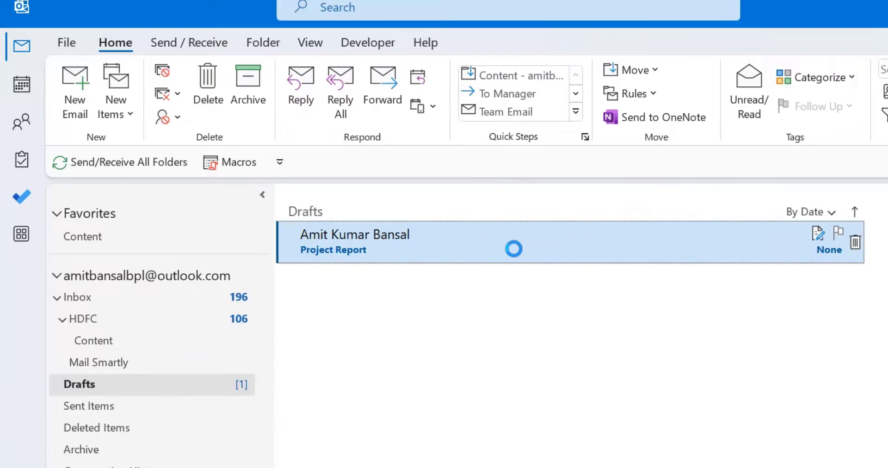
double_click(487, 252)
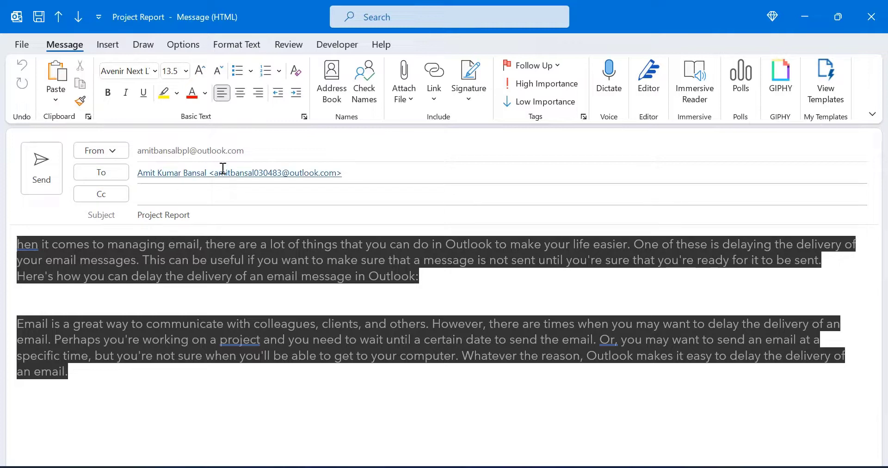
left_click(393, 175)
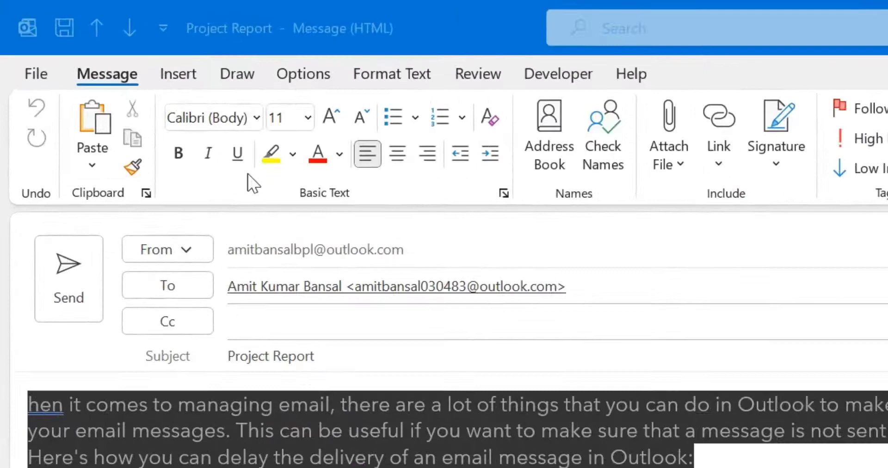
left_click(314, 84)
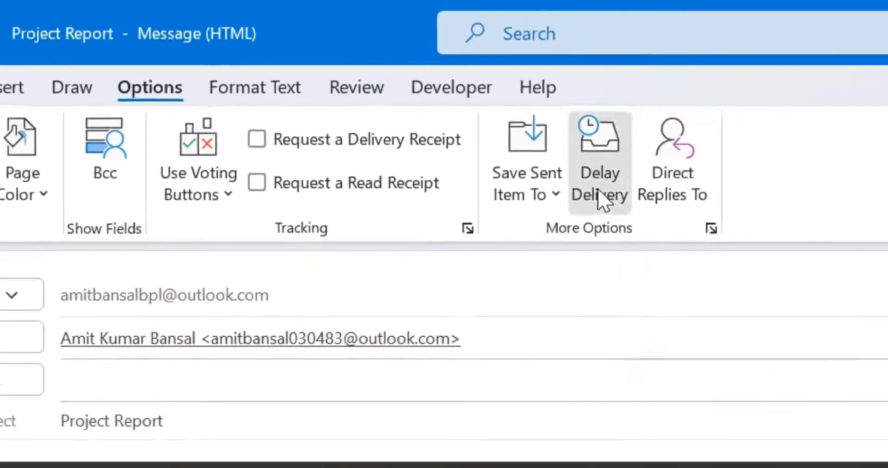
left_click(632, 190)
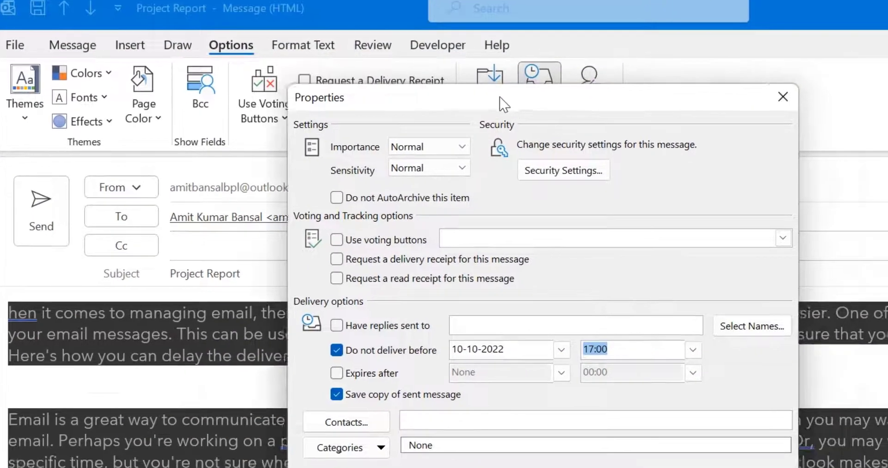
left_click_drag(552, 121, 401, 121)
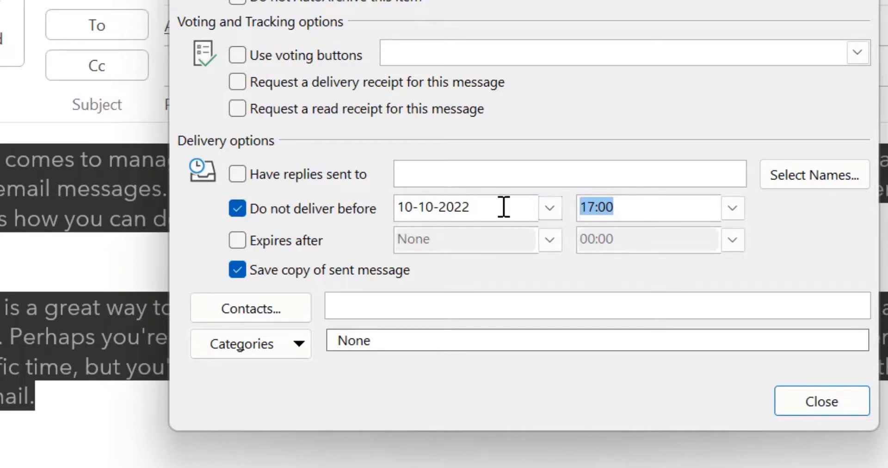
Set the message not to be delivered before 13-10-2022 at 12:00 and close the properties.
left_click(550, 213)
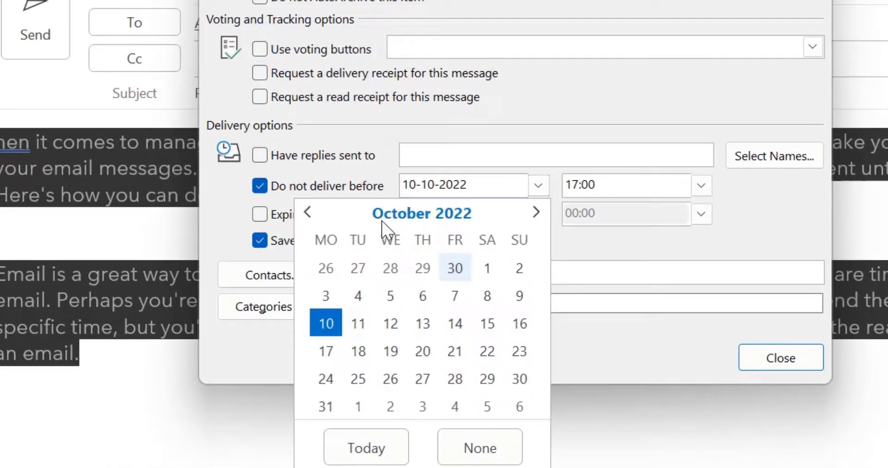
left_click(426, 323)
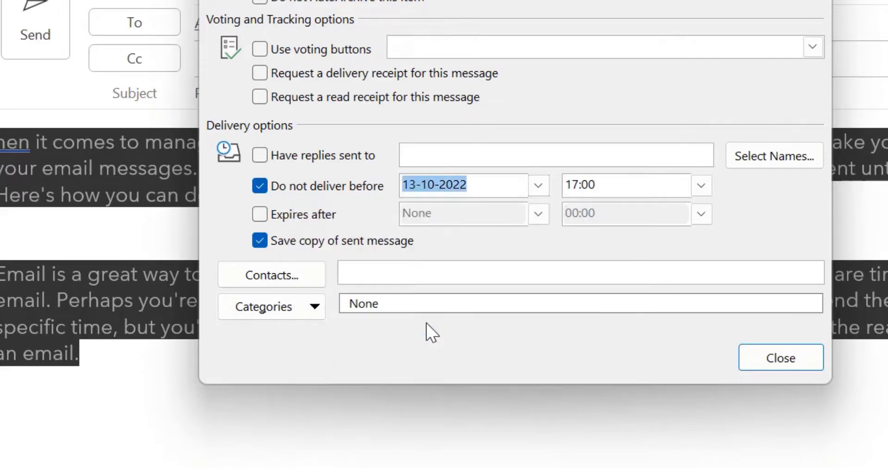
left_click(700, 186)
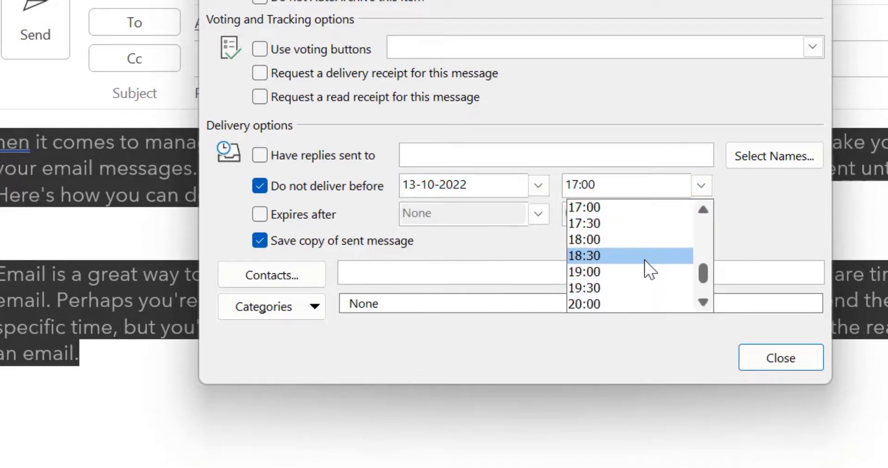
mouse_move(703, 275)
left_mouse_down()
mouse_move(711, 253)
mouse_move(711, 272)
left_mouse_up()
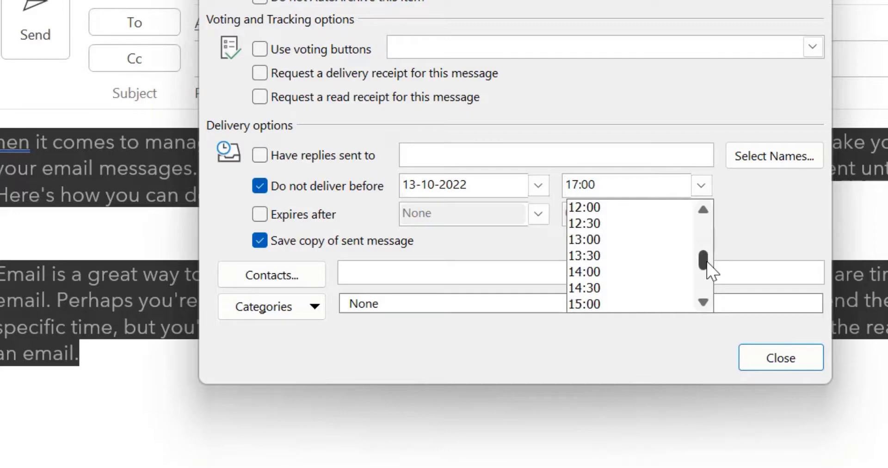
left_click(617, 206)
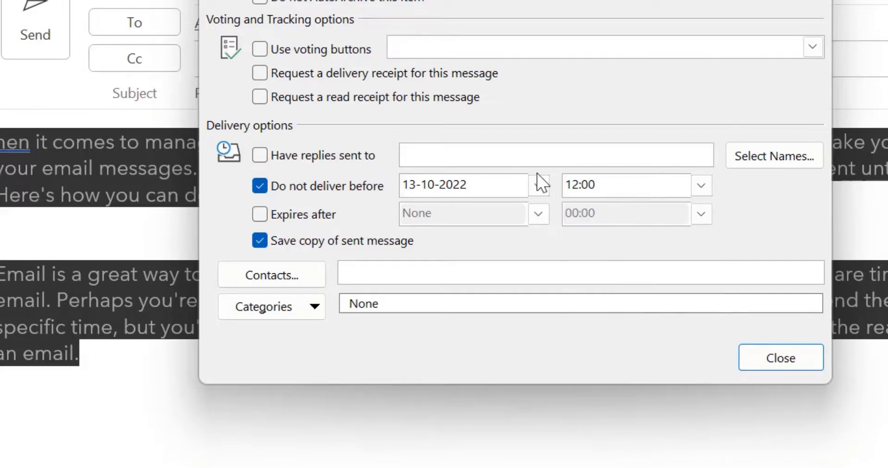
left_click(787, 368)
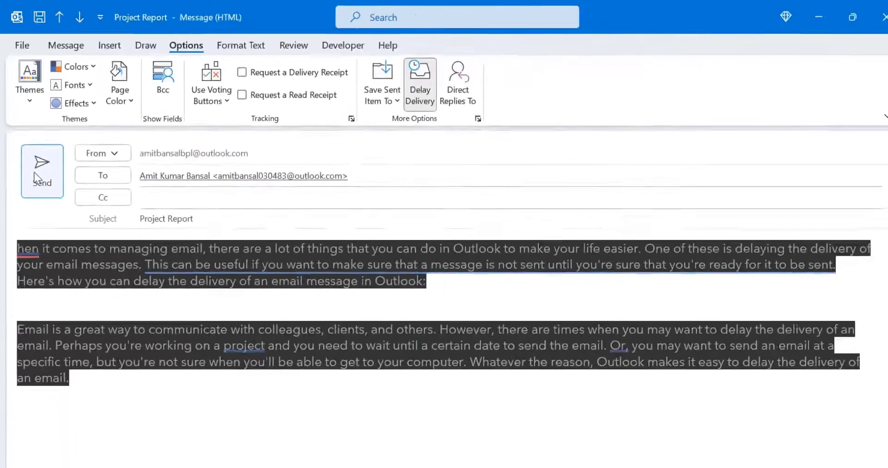
Send the delayed Project Report message and reopen it from the Outbox folder.
left_click(70, 324)
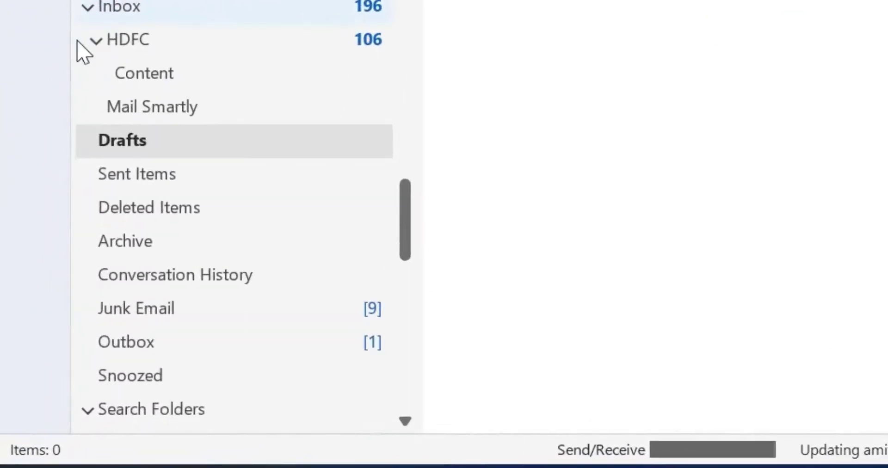
left_click(134, 351)
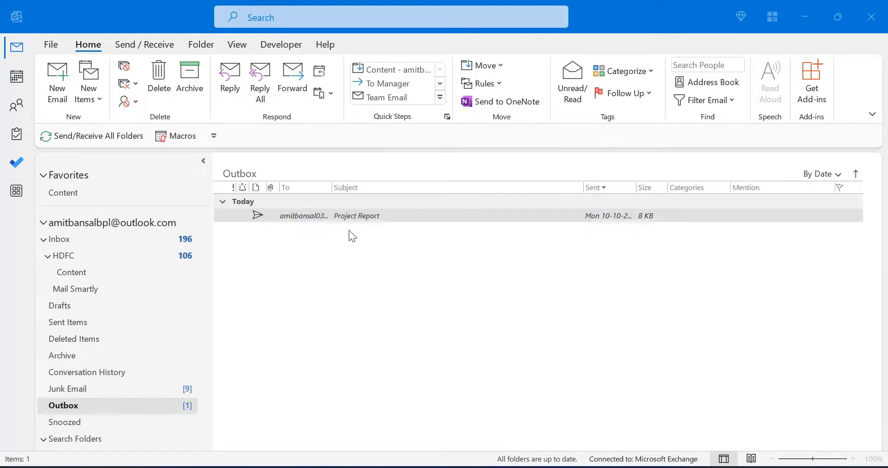
left_click(350, 216)
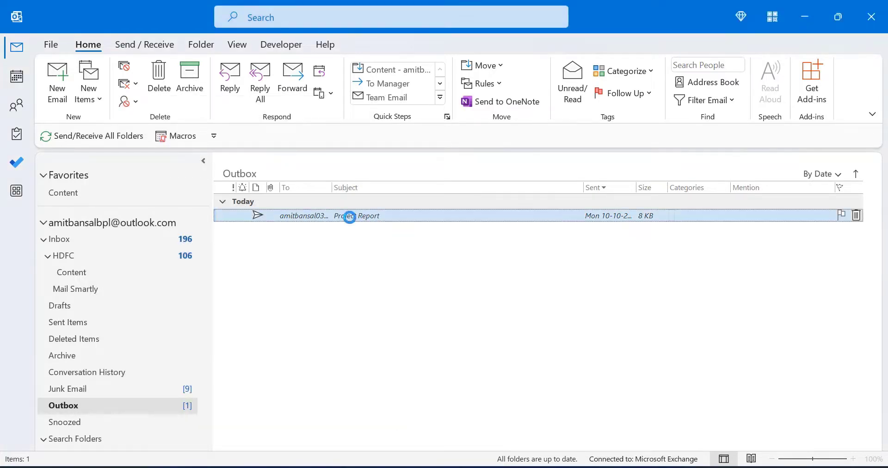
double_click(349, 217)
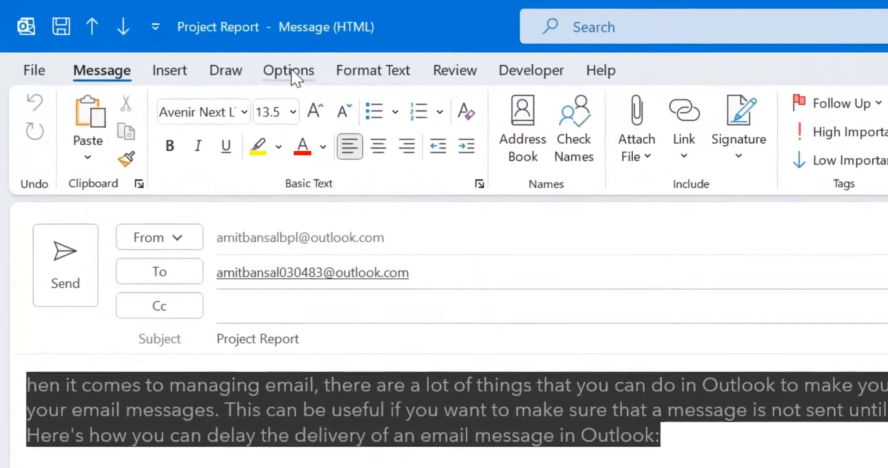
Turn off the Do not deliver before option in the message's delivery settings and send the message without a delay.
left_click(183, 44)
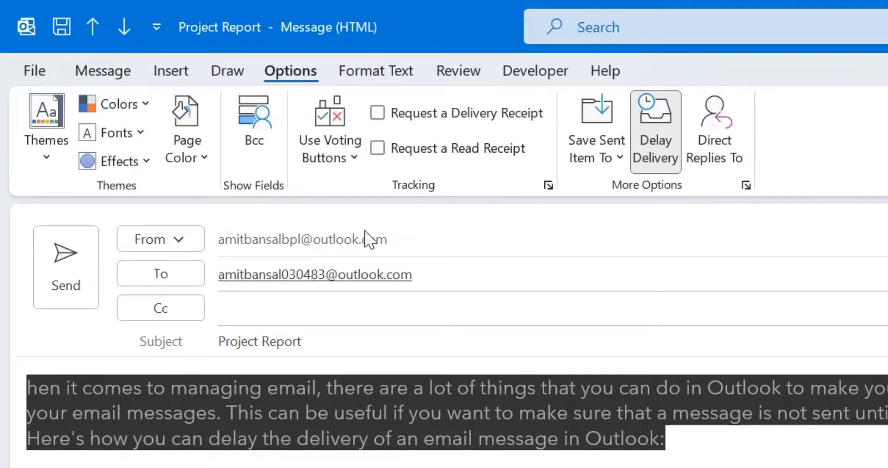
left_click(658, 158)
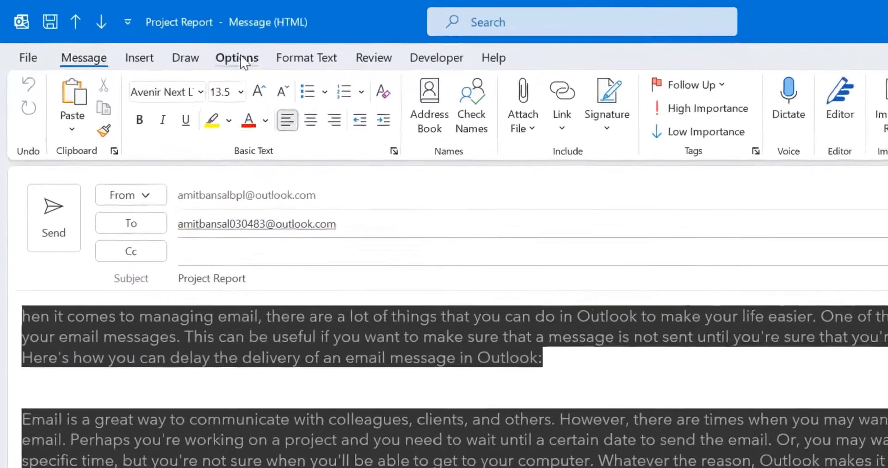
left_click(241, 62)
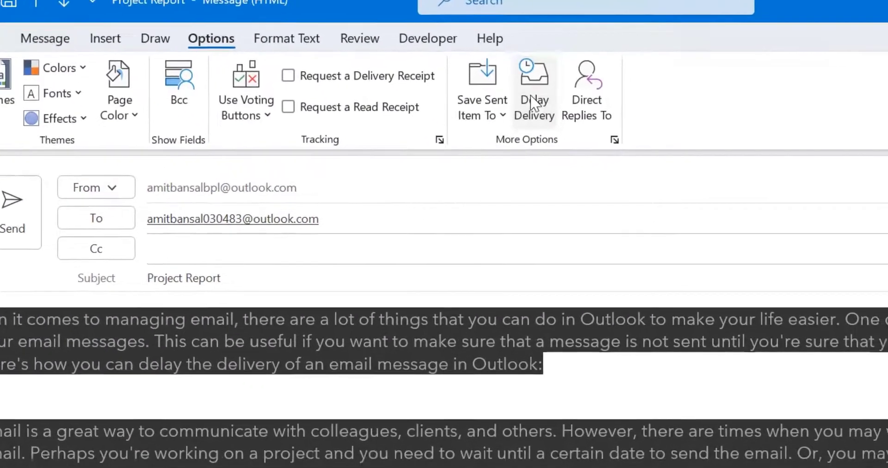
left_click(568, 107)
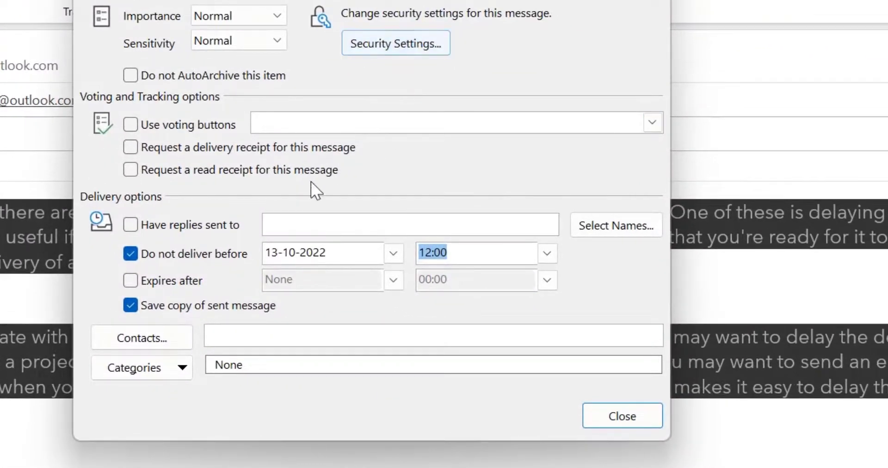
left_click(147, 255)
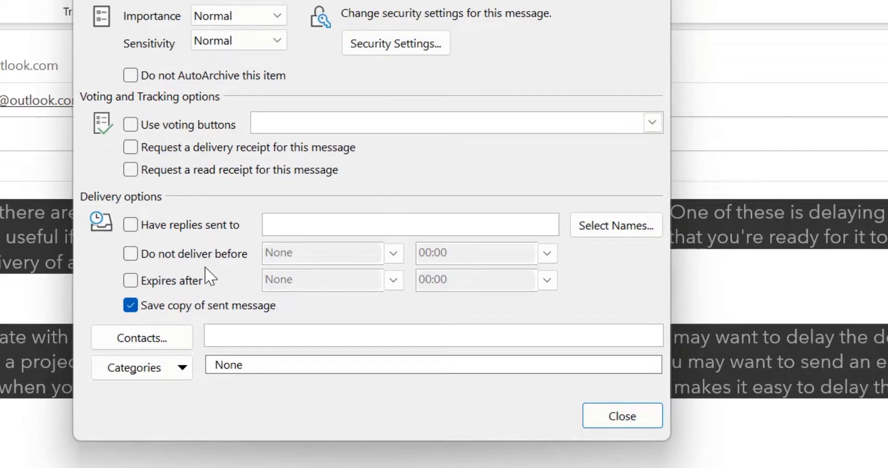
left_click(620, 417)
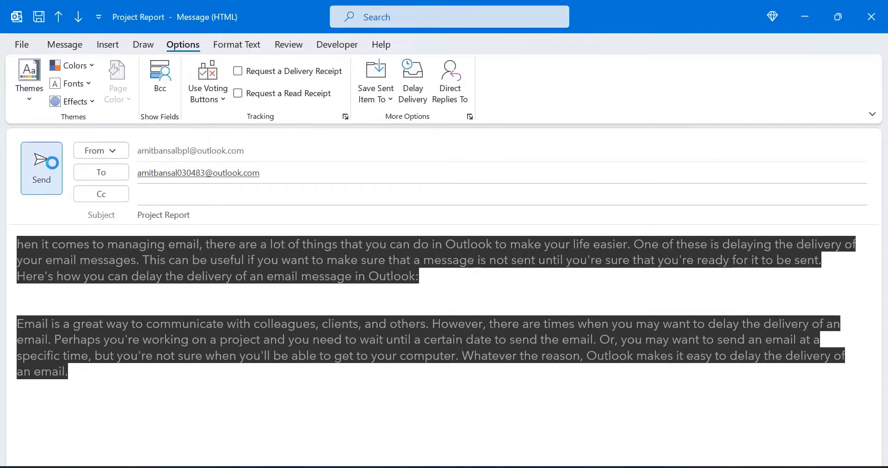
key("ctrl+Return")
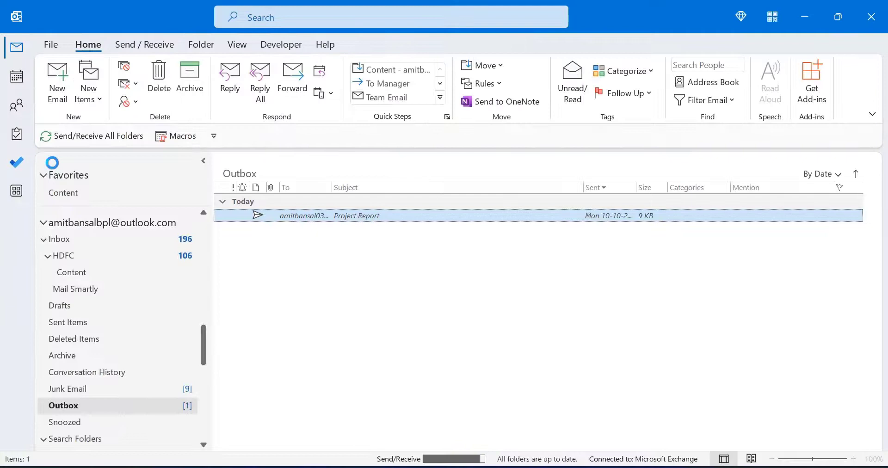
left_click(141, 44)
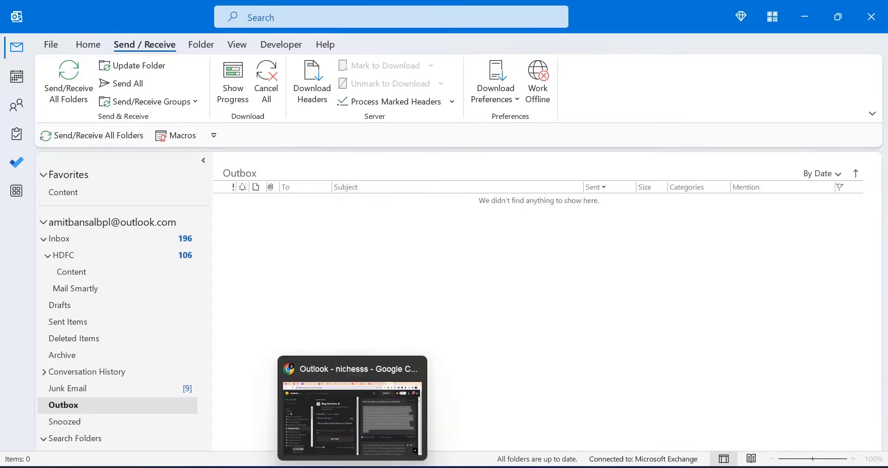
Switch to Google Chrome and open outlook.com in a new tab.
left_click(352, 466)
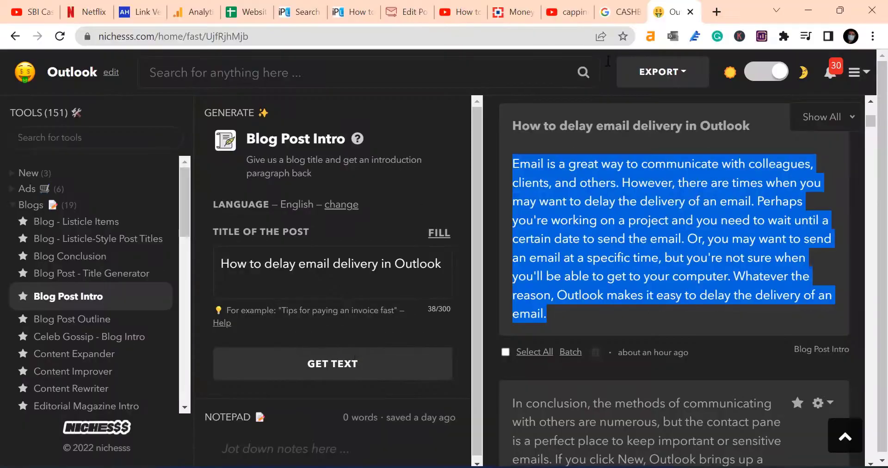
left_click(722, 7)
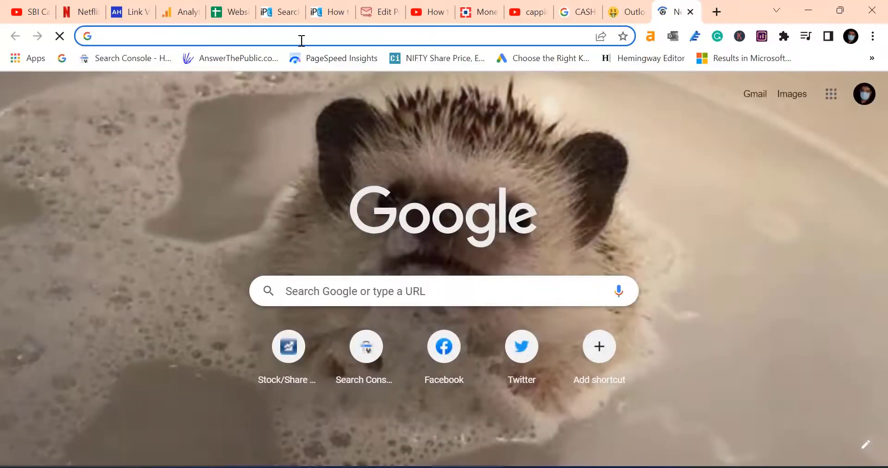
left_click(302, 38)
type("out")
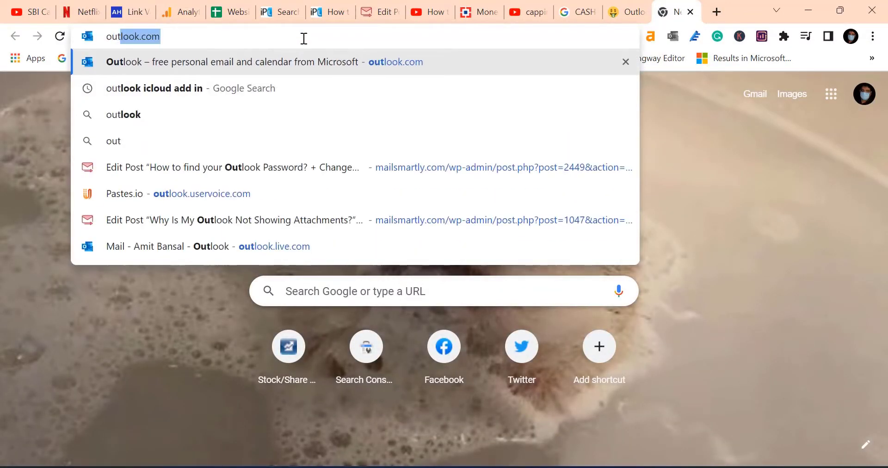
key("Return")
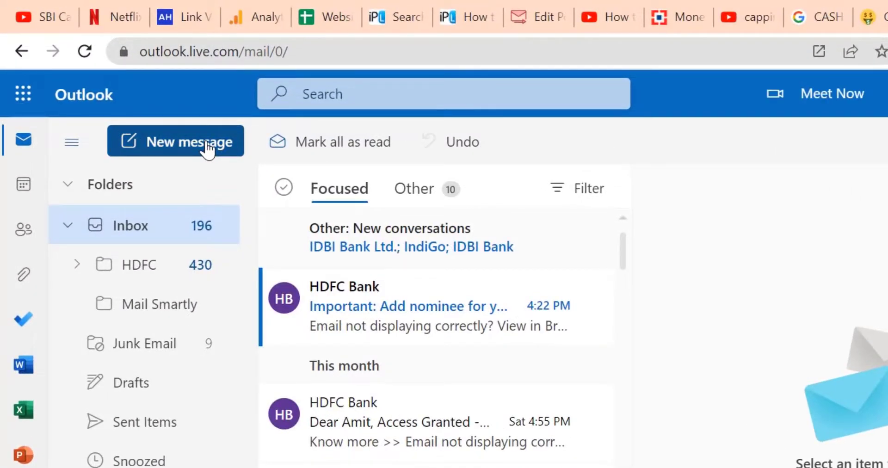
Start a new message addressed to the suggested Gmail contact with the subject "Project".
left_click(206, 148)
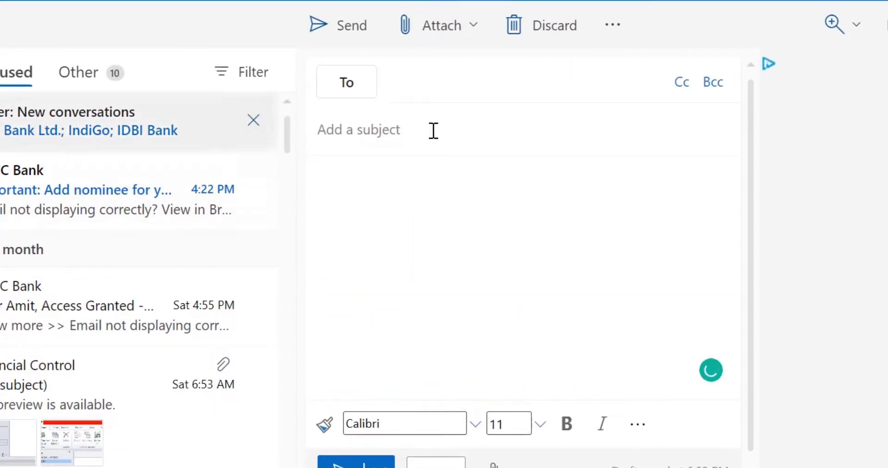
left_click(442, 87)
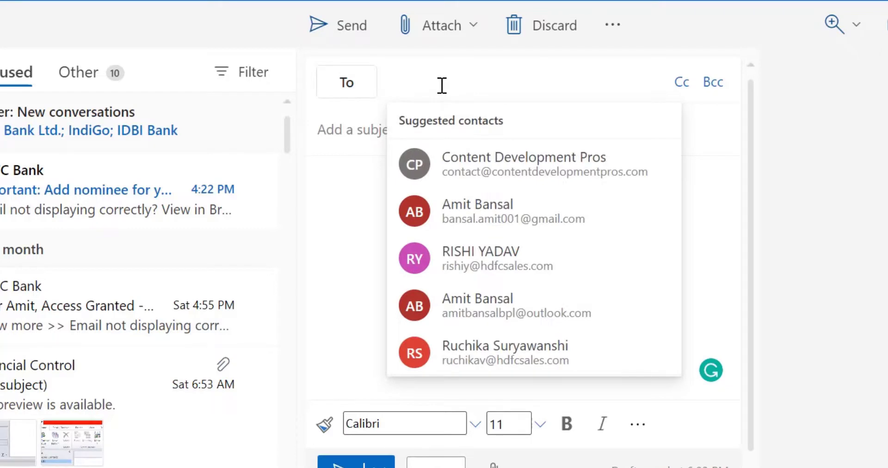
left_click(477, 208)
type("Project")
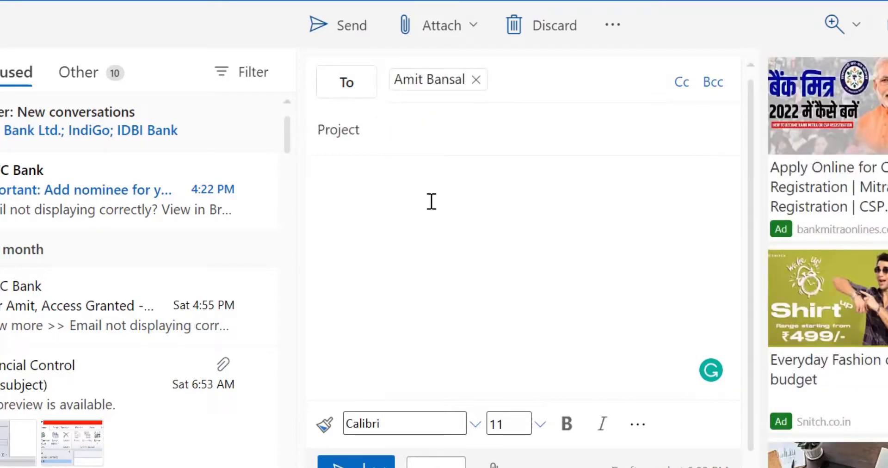
Paste the copied paragraphs about delaying email delivery into the message body.
left_click(430, 205)
key("ctrl+v")
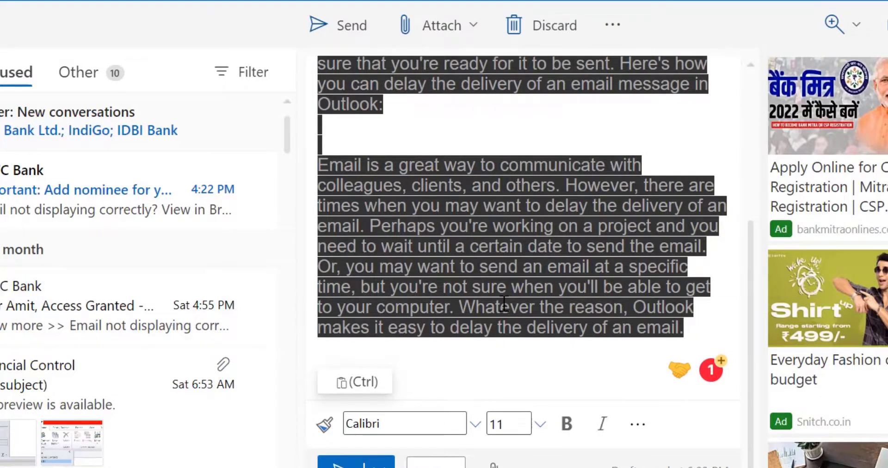
scroll(532, 277, "up", 4)
scroll(578, 245, "down", 4)
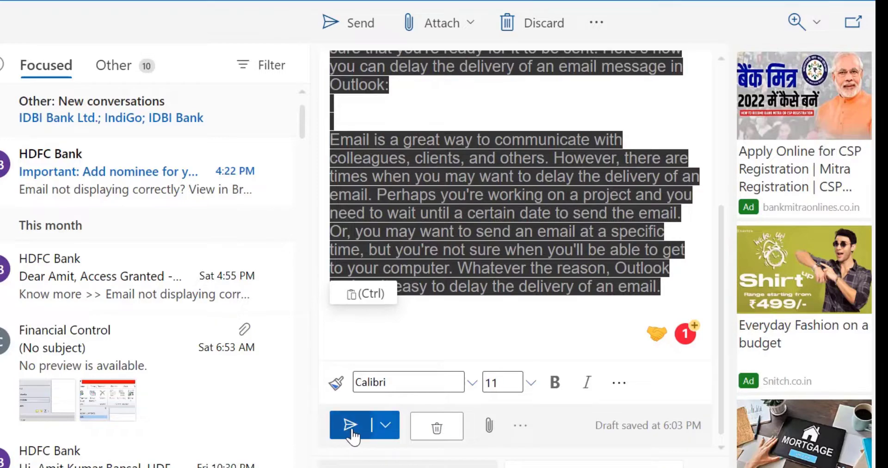
Open the message's Schedule send options, try the Tomorrow morning and Sunday morning presets, and switch to a custom time.
left_click(387, 430)
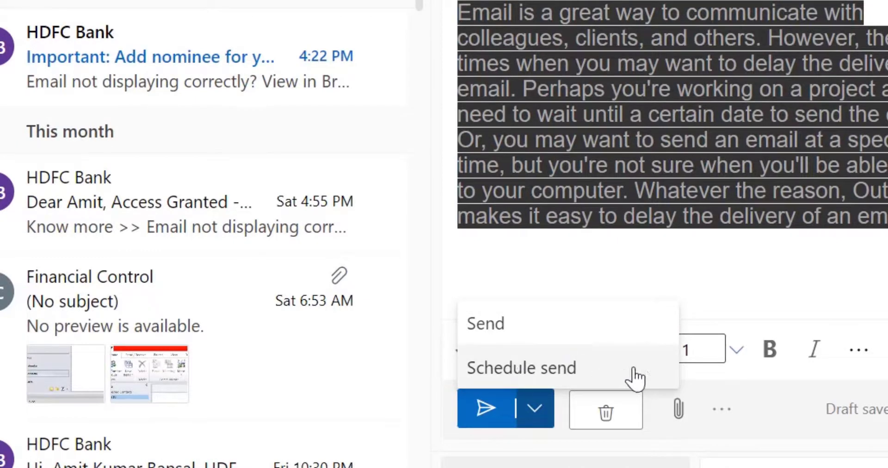
left_click(604, 369)
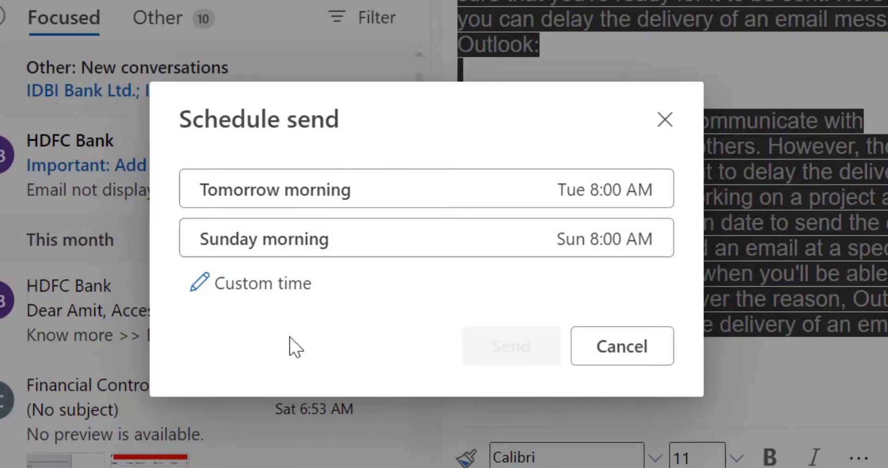
left_click(509, 188)
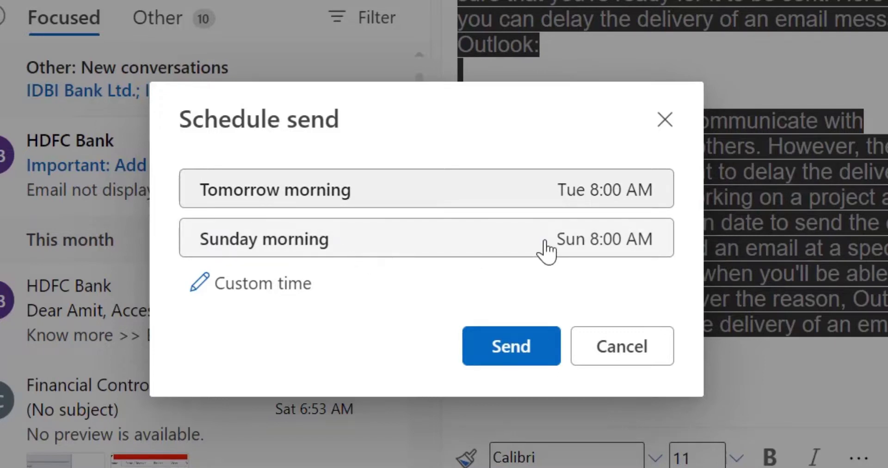
left_click(530, 248)
left_click(263, 291)
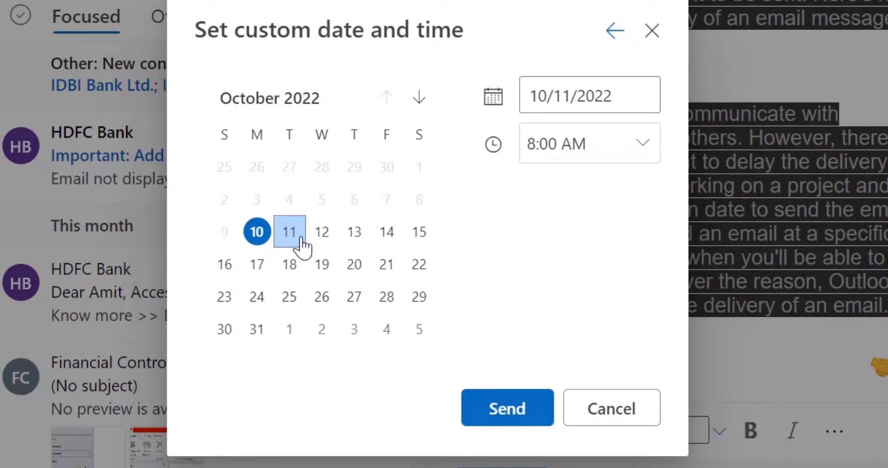
Schedule the message for 10/13/2022 at 12:00 PM and confirm the scheduled send.
left_click(355, 234)
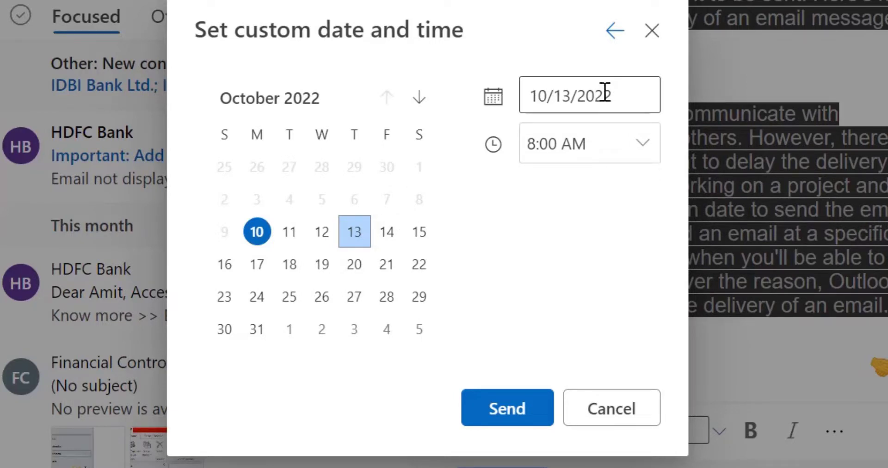
left_click(641, 153)
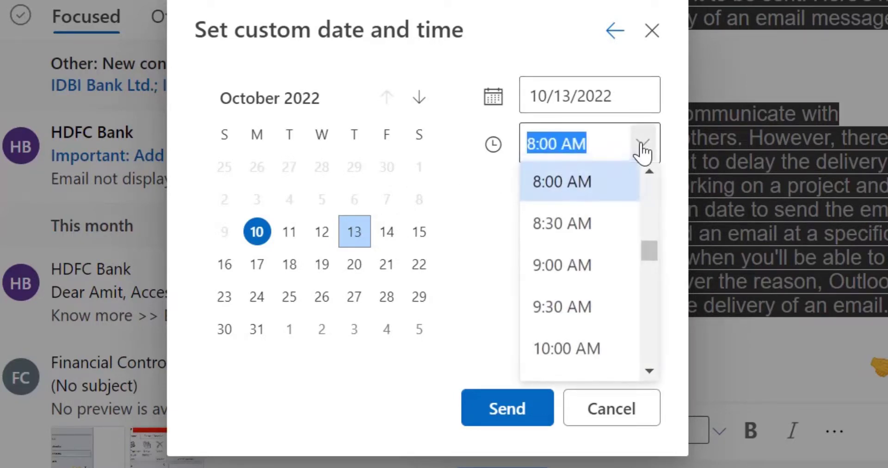
scroll(605, 288, "up", 2)
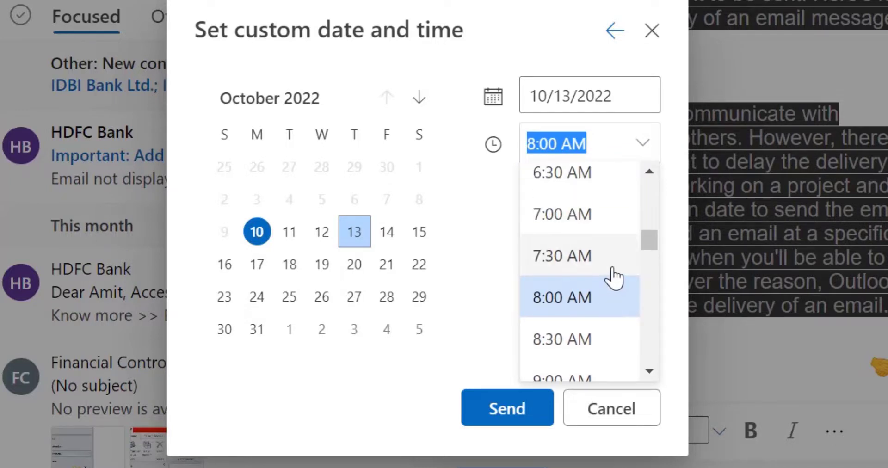
scroll(599, 292, "down", 5)
left_click(591, 289)
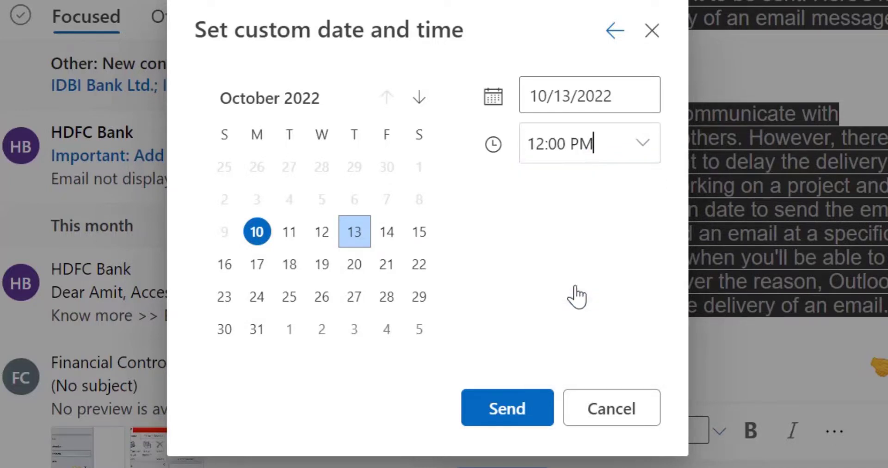
left_click(503, 412)
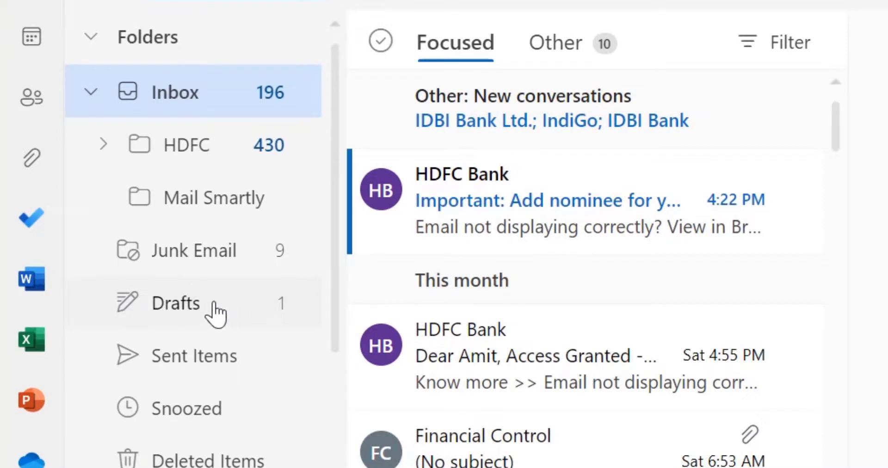
Open the scheduled Project message in the Drafts folder and show its Schedule Send Options.
left_click(190, 305)
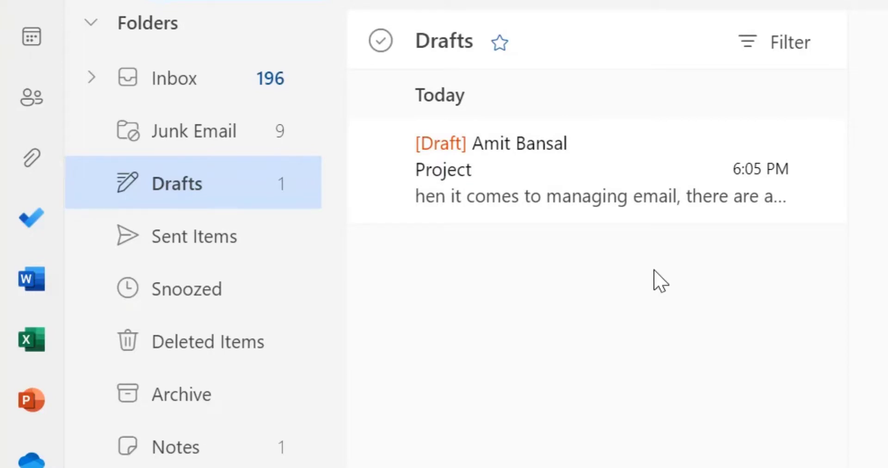
left_click(559, 189)
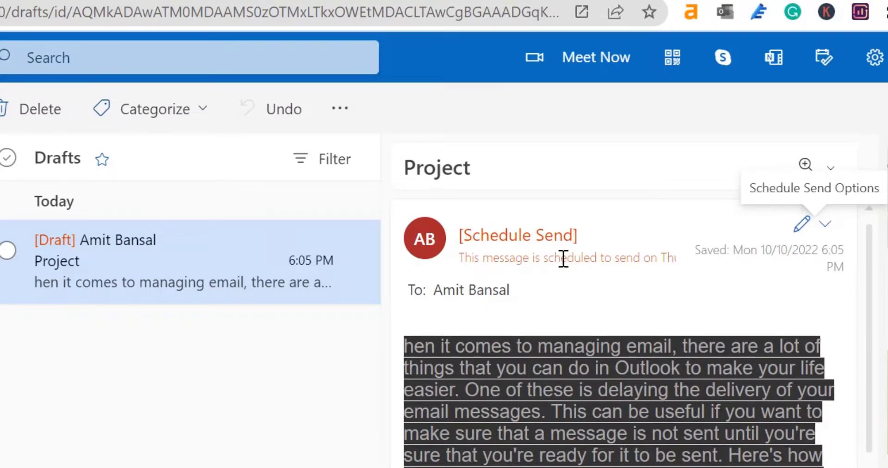
scroll(619, 365, "down", 5)
scroll(623, 375, "up", 5)
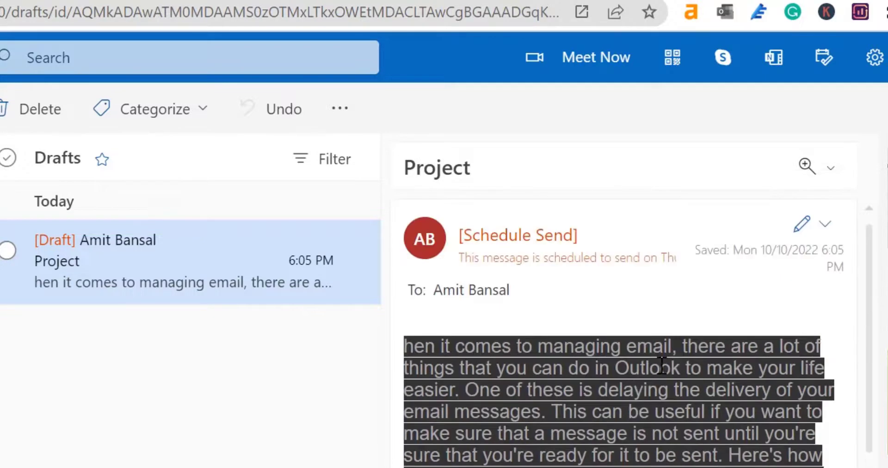
left_click(824, 231)
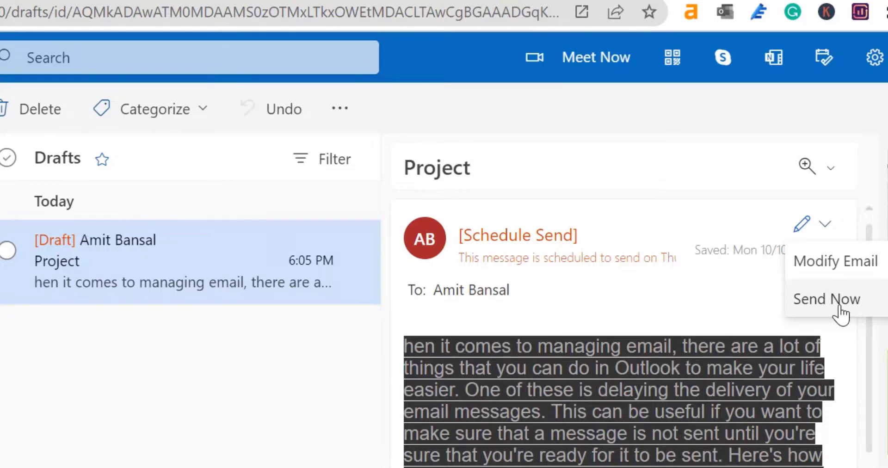
Select the scheduled Project draft in the message list and bring up the actions available for it.
left_click(9, 250)
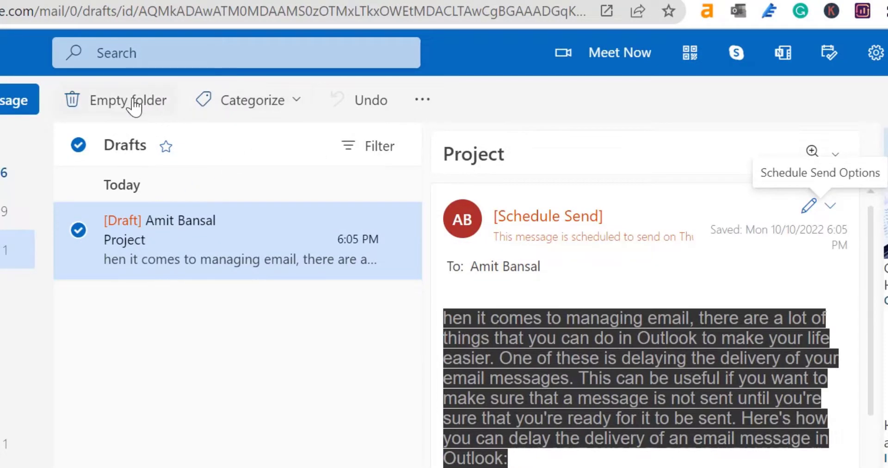
right_click(195, 226)
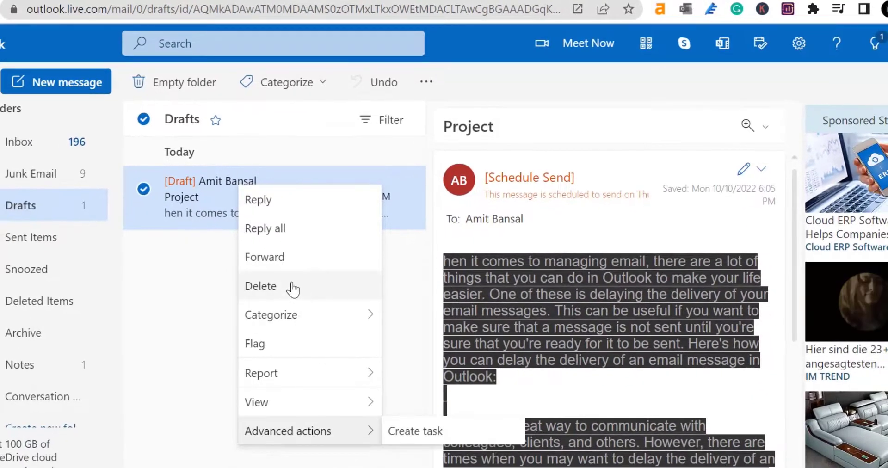